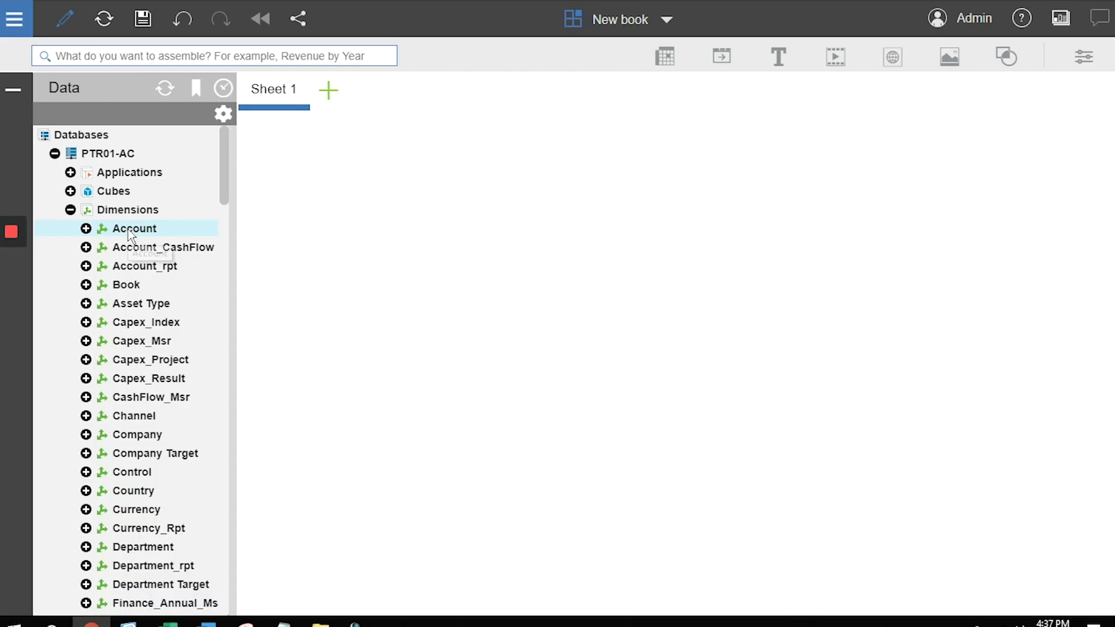
Drag the Account dimension from the Data tree onto the Sheet 1 canvas.
drag(130, 228, 277, 138)
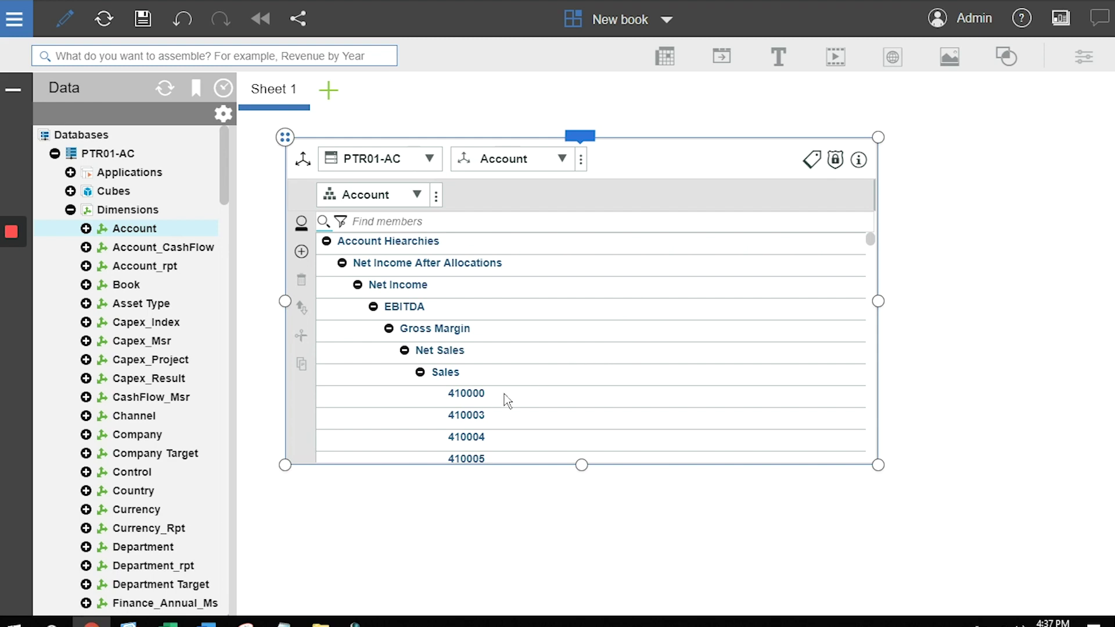
right_click(487, 396)
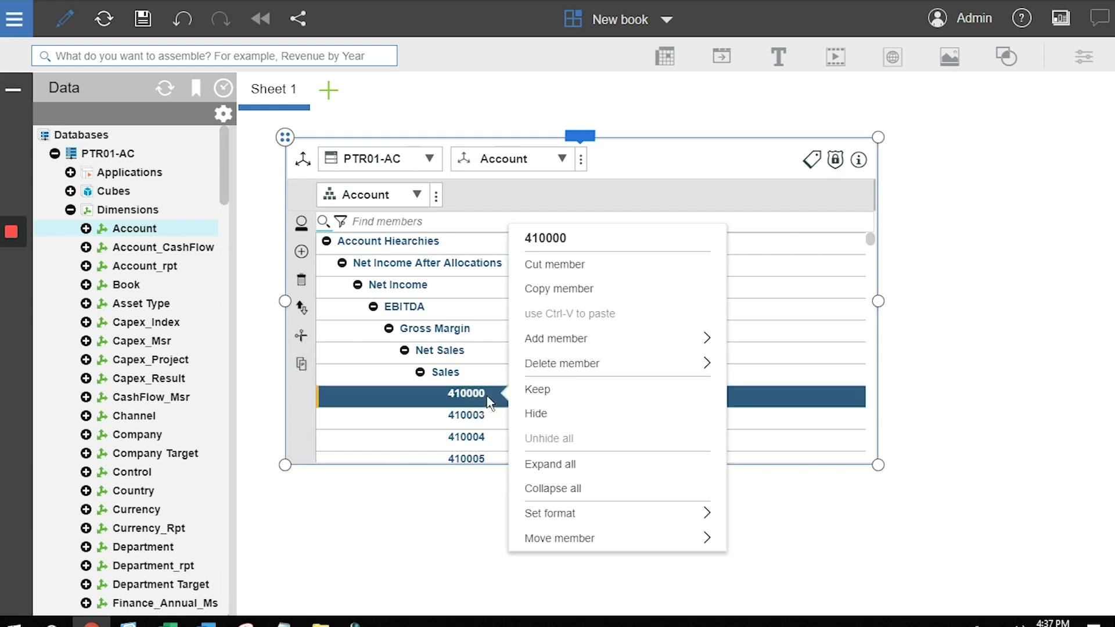
click(566, 537)
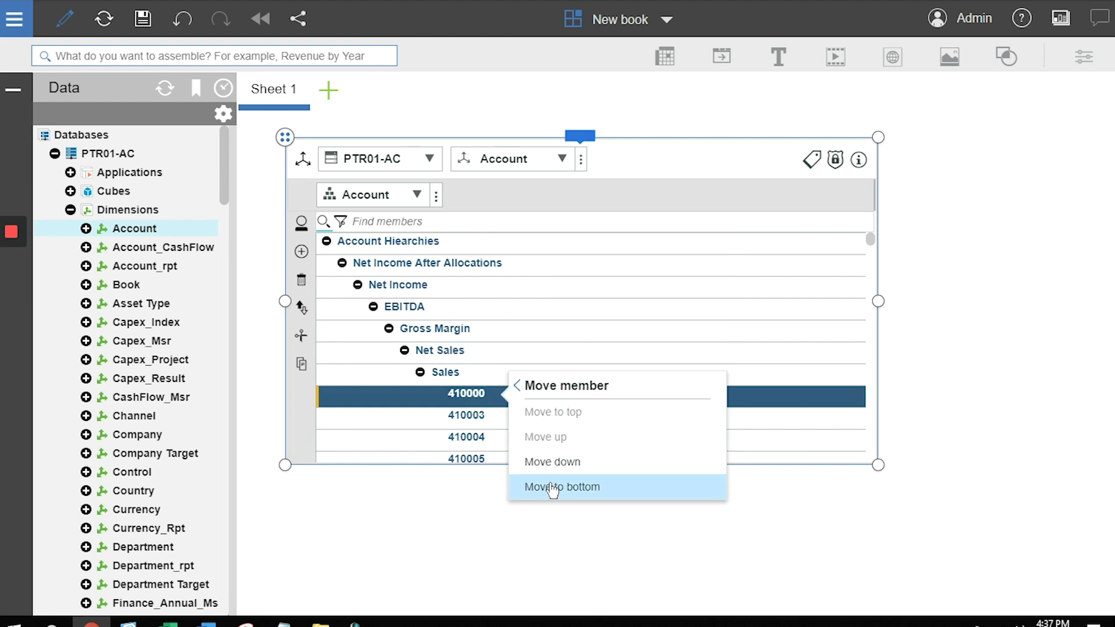
click(460, 396)
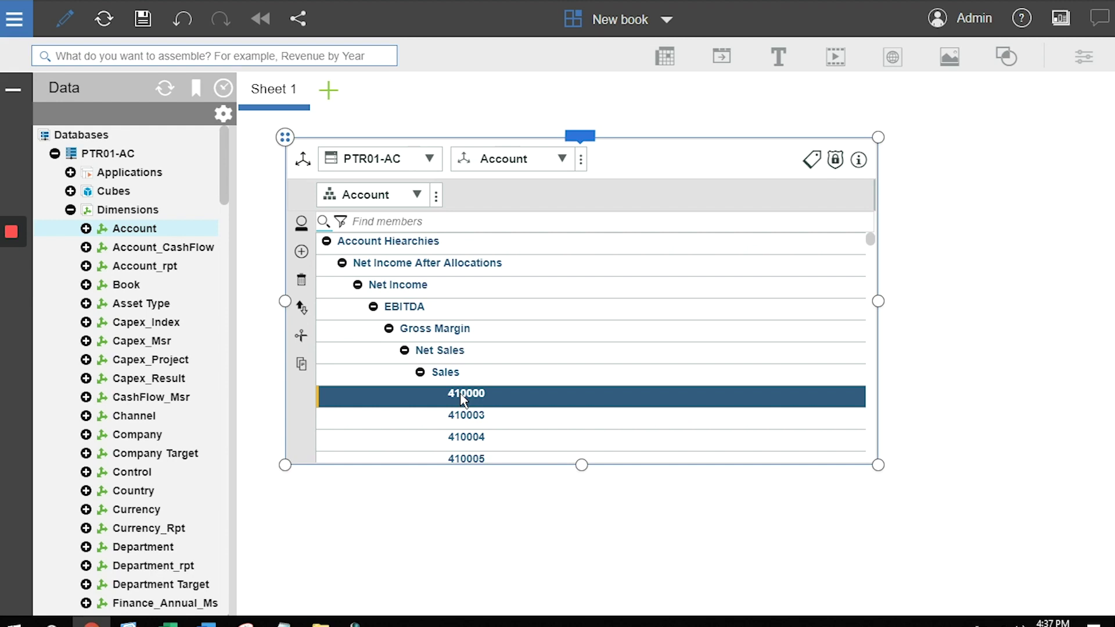
Show Account member attributes like Plan_Source and Format, then switch to member security mode.
click(813, 161)
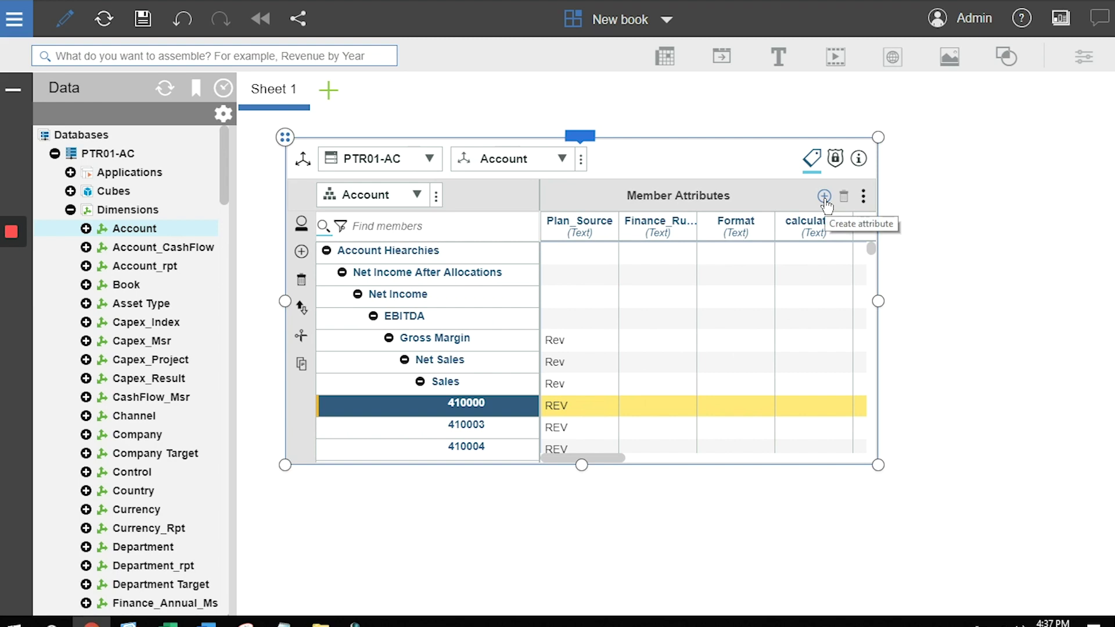
click(836, 159)
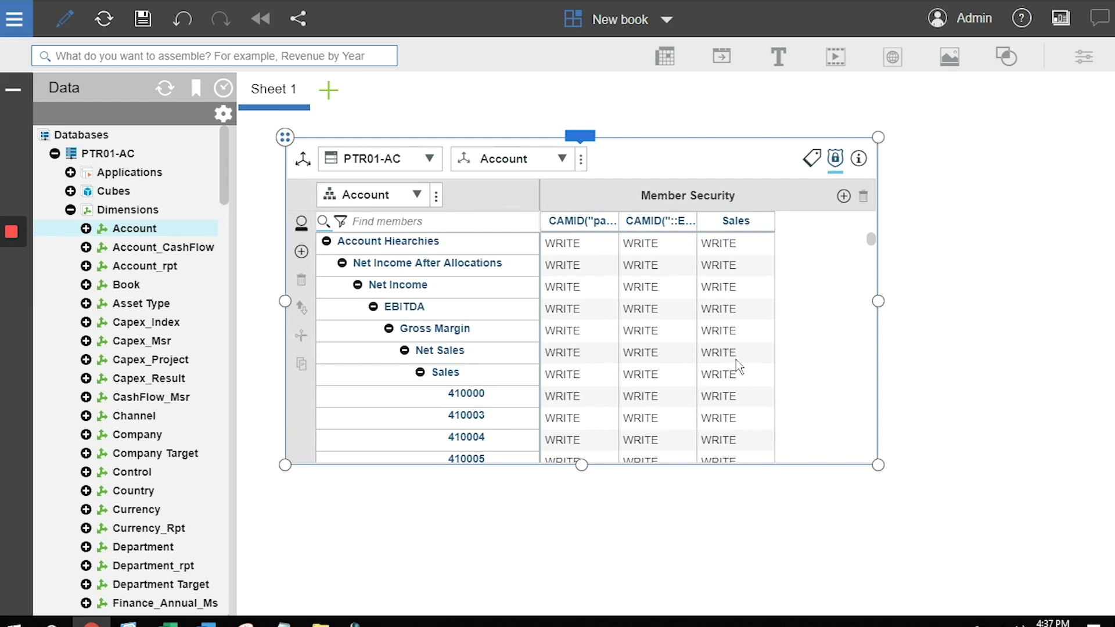
Open the dimension list showing Account_CashFlow, Book and Capex_Index.
click(562, 159)
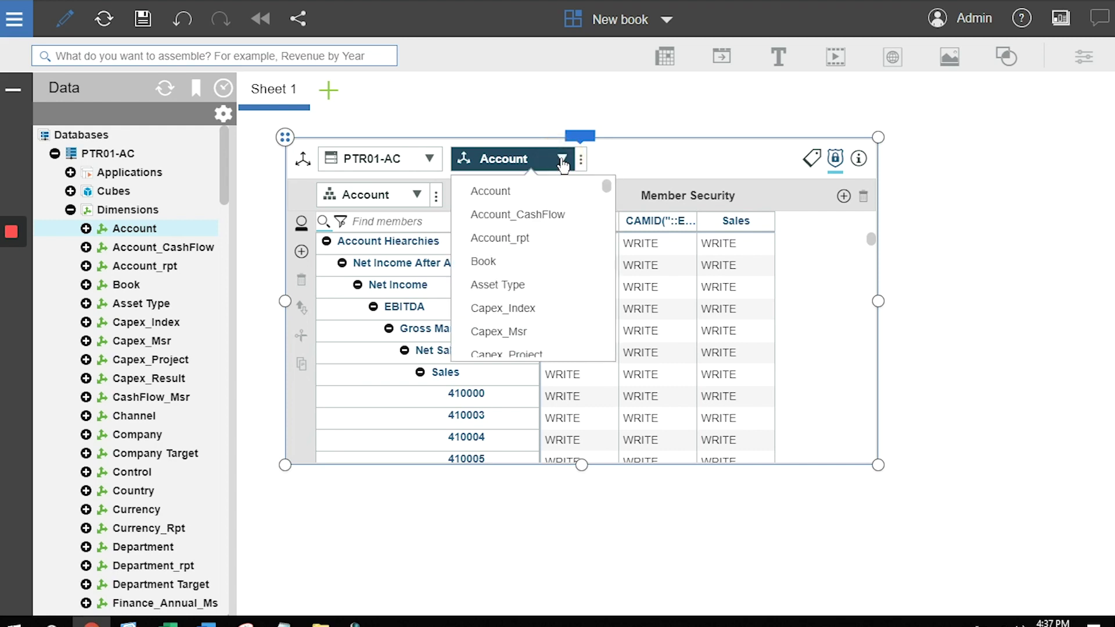
Select Book to list members like Balance Post-Alloc with WRITE security.
click(485, 262)
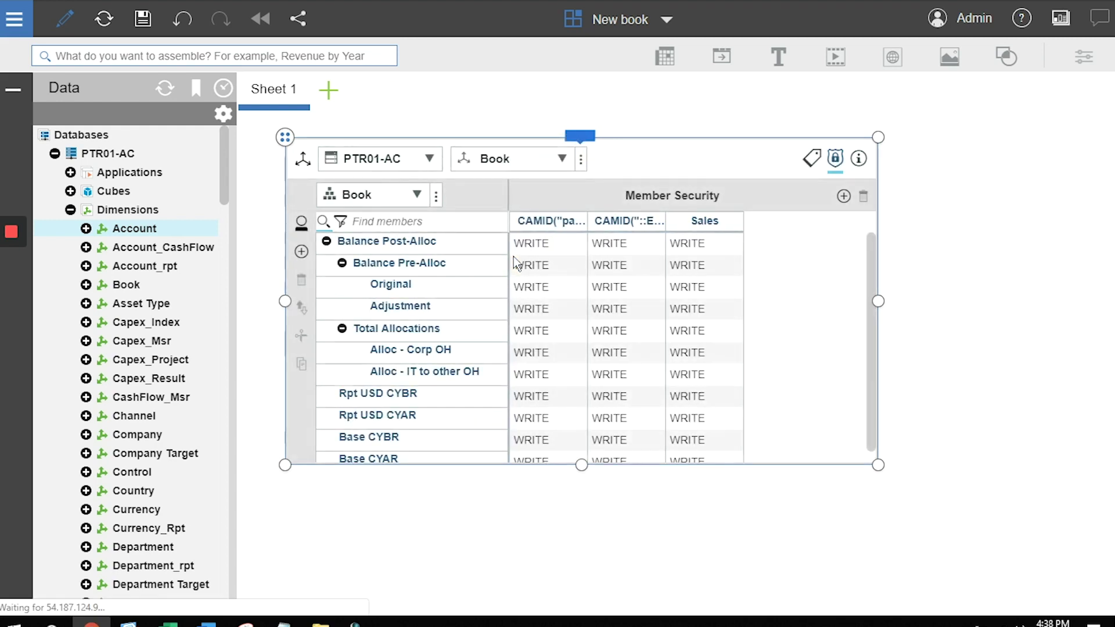